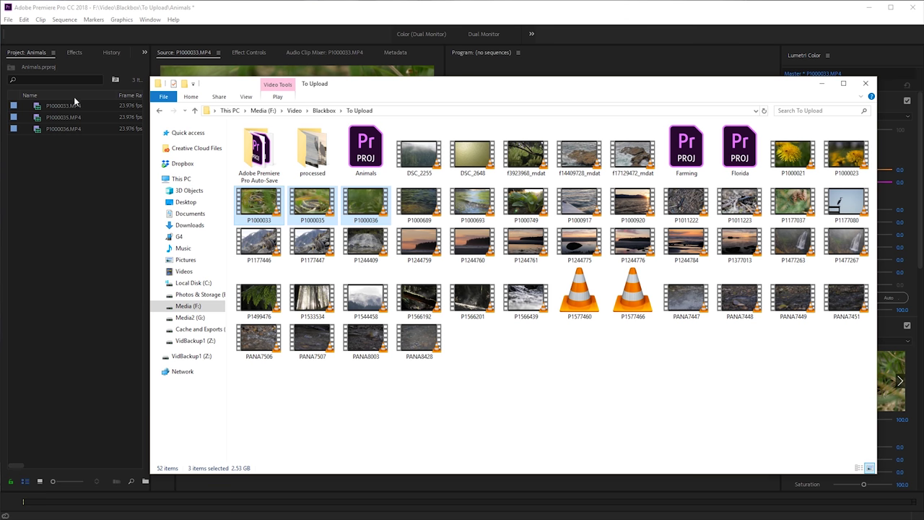
Step: Mark a 15-second portion of P1000033 and drag only its video into a new sequence P1000033
left_click(169, 32)
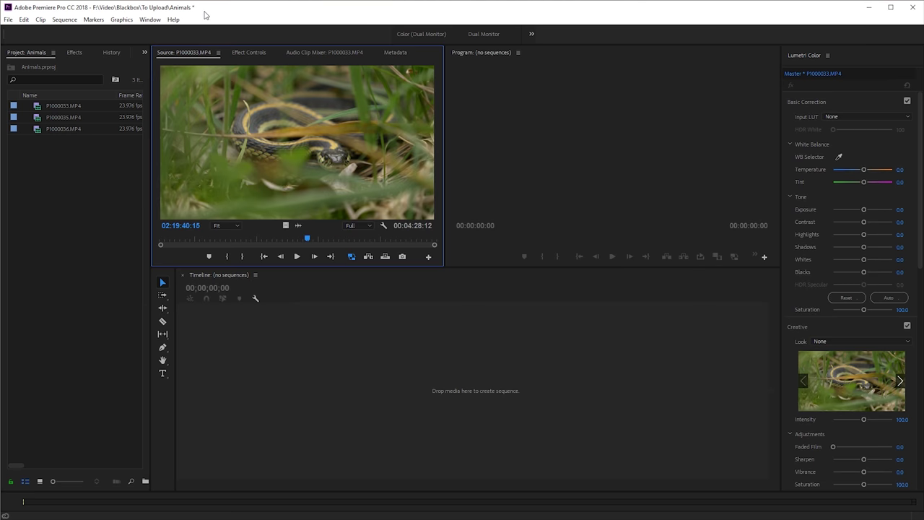
left_click(57, 106)
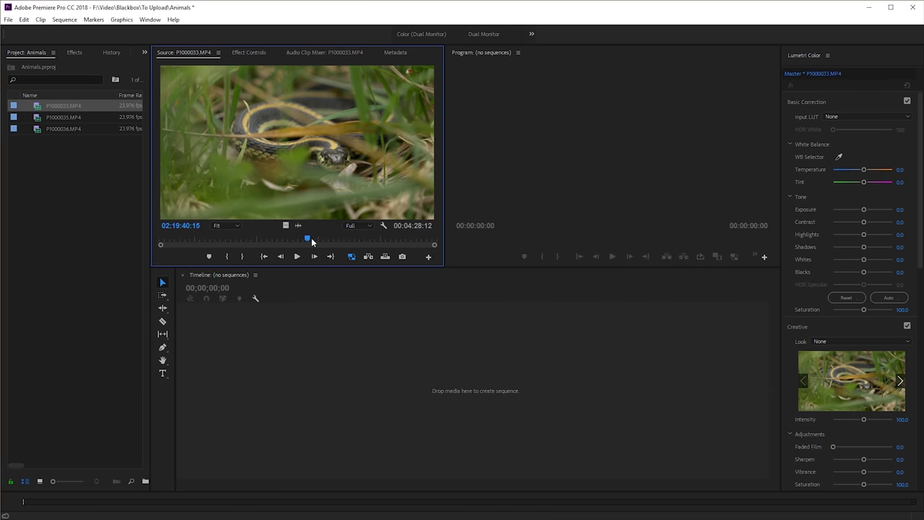
left_click_drag(311, 241, 279, 240)
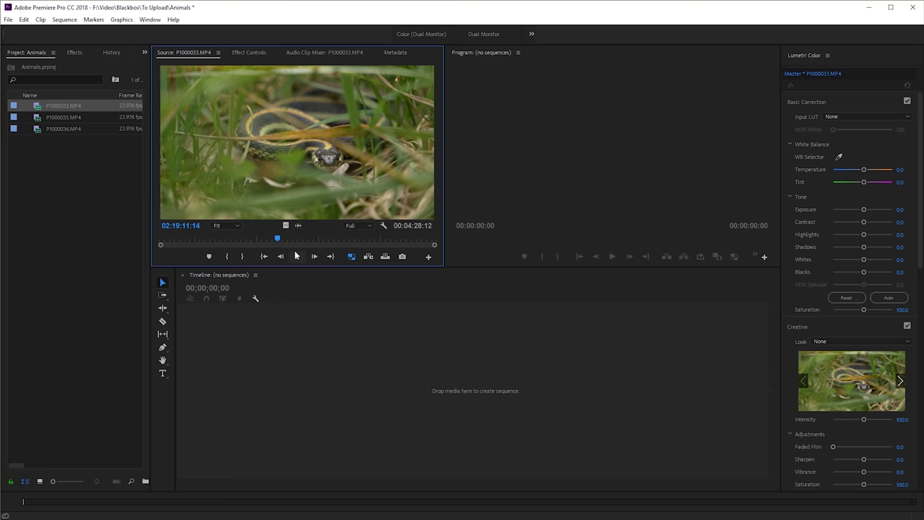
left_click(296, 255)
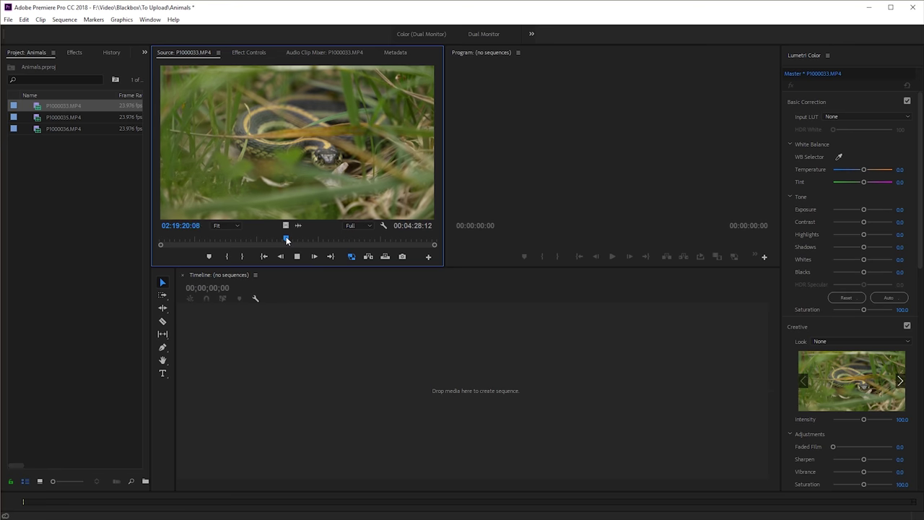
left_click_drag(288, 237, 367, 237)
key("o")
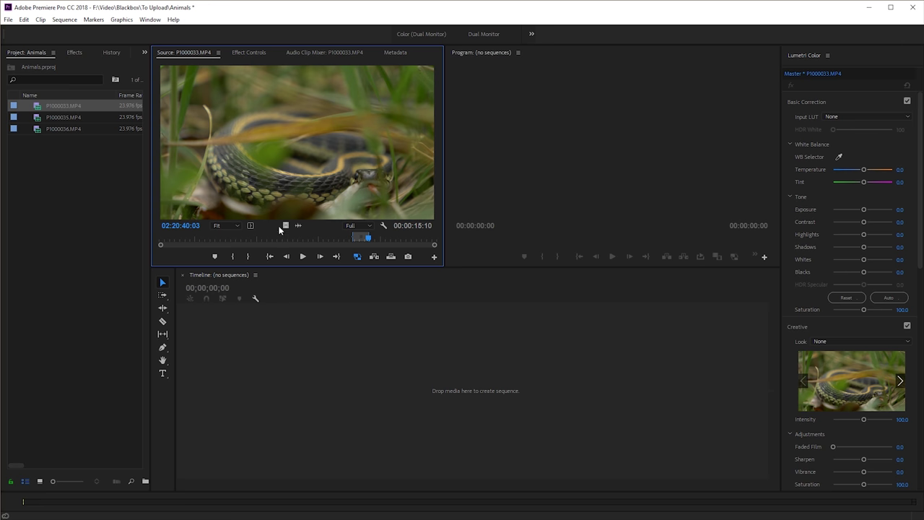
left_click_drag(285, 225, 260, 347)
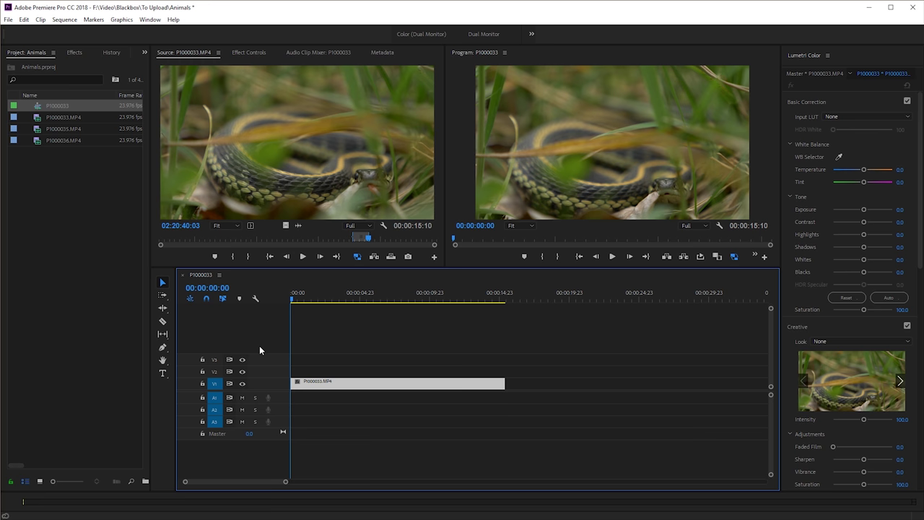
Step: Preview P1000035 and set In and Out points around the wanted shot
double_click(40, 130)
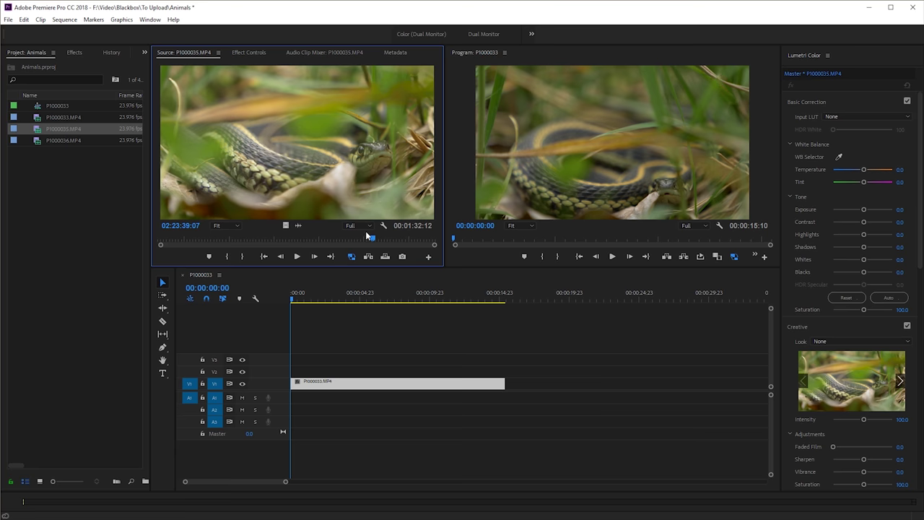
left_click_drag(366, 236, 244, 239)
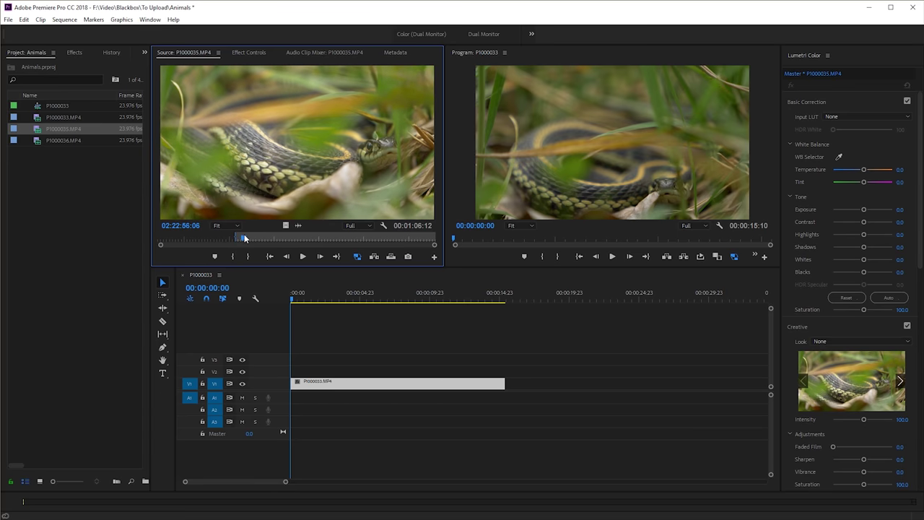
key("o")
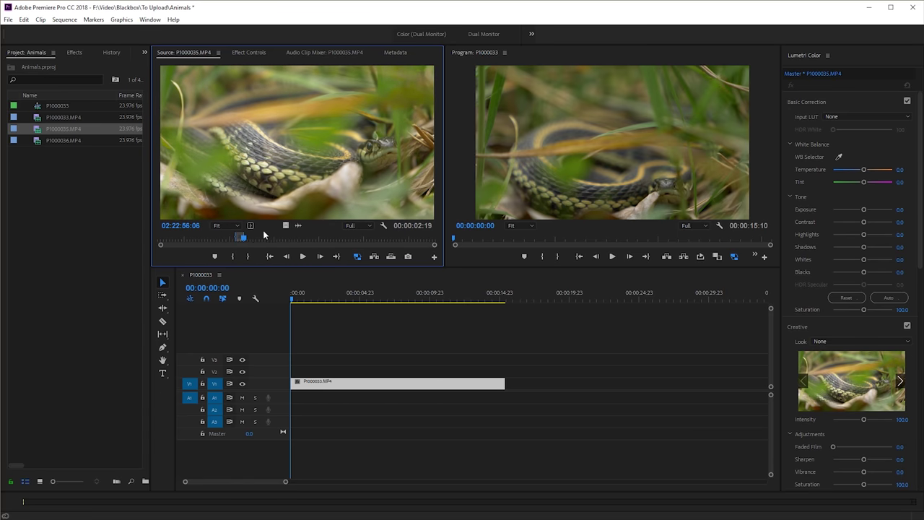
key("ctrl+shift+space")
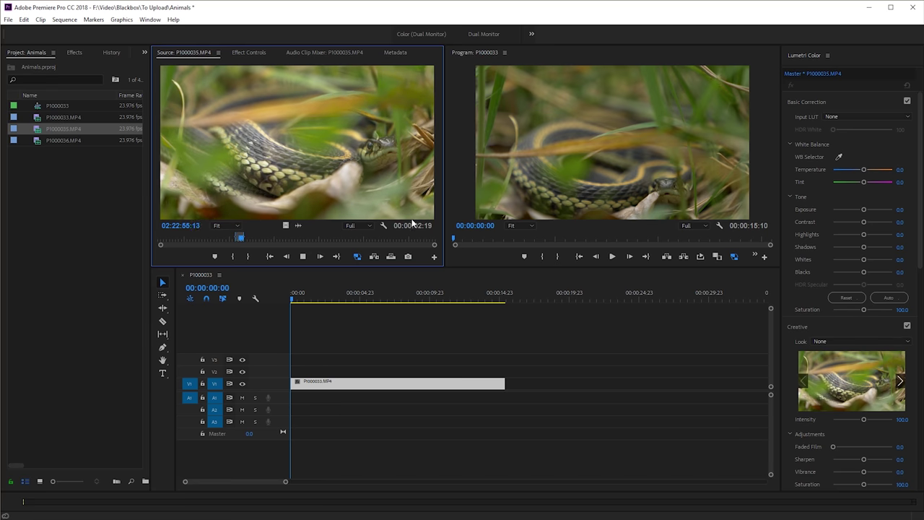
left_click(257, 240)
left_click_drag(257, 242, 509, 382)
key("i")
key("o")
Step: Mark an 11-second portion of P1000036 and add it after the second clip on V1
double_click(42, 141)
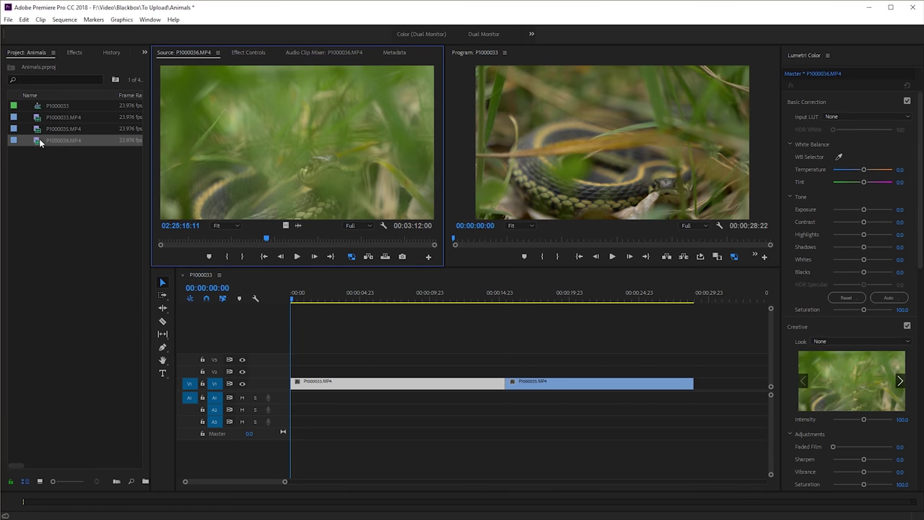
left_click_drag(265, 239, 364, 239)
left_click_drag(285, 225, 699, 386)
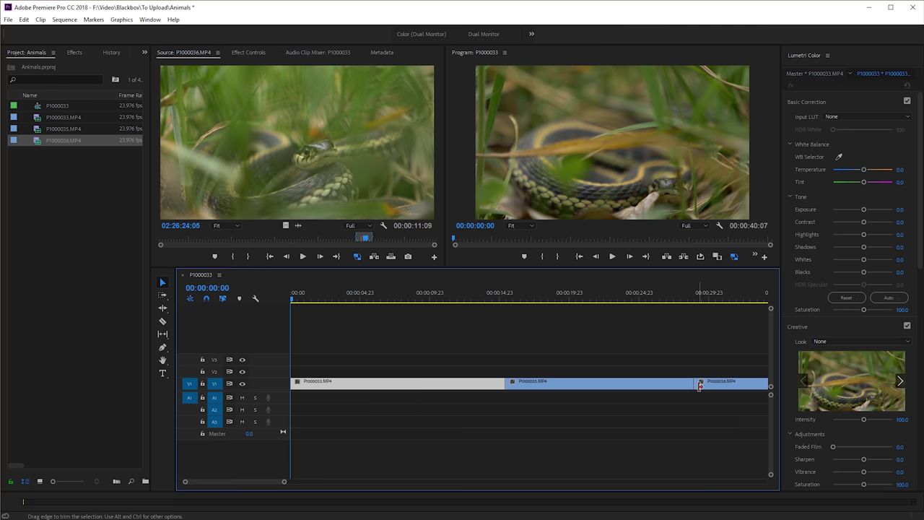
left_click(662, 358)
Step: Give P1000033 Temperature -6.5 and Tint 1.6, and show the Lumetri Scopes panel
key("minus")
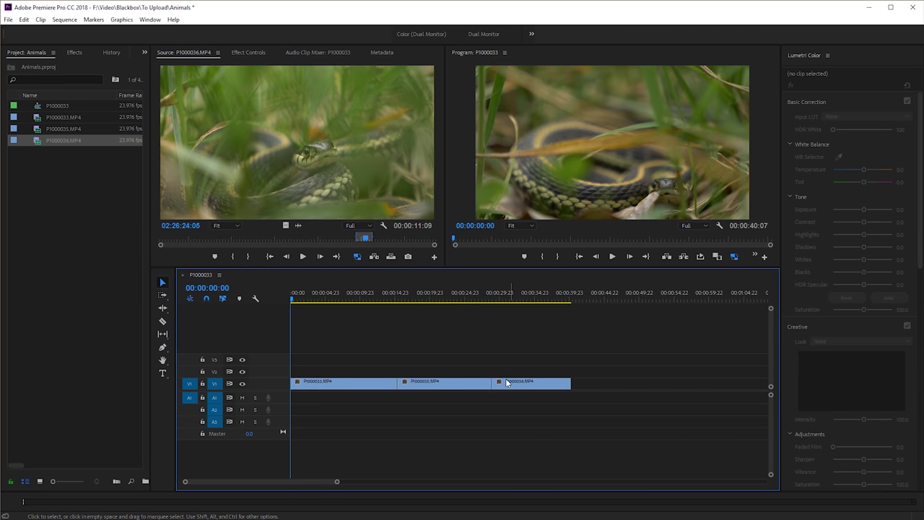
left_click(307, 382)
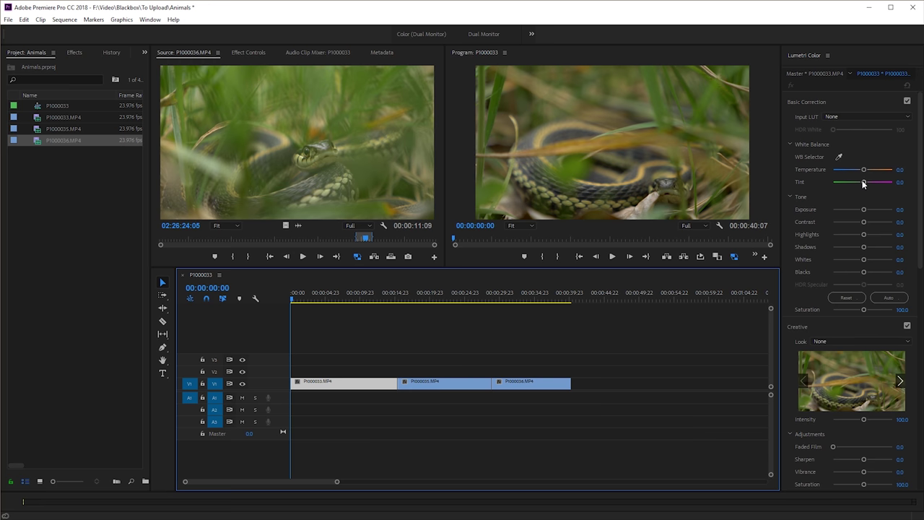
left_click_drag(863, 184, 864, 184)
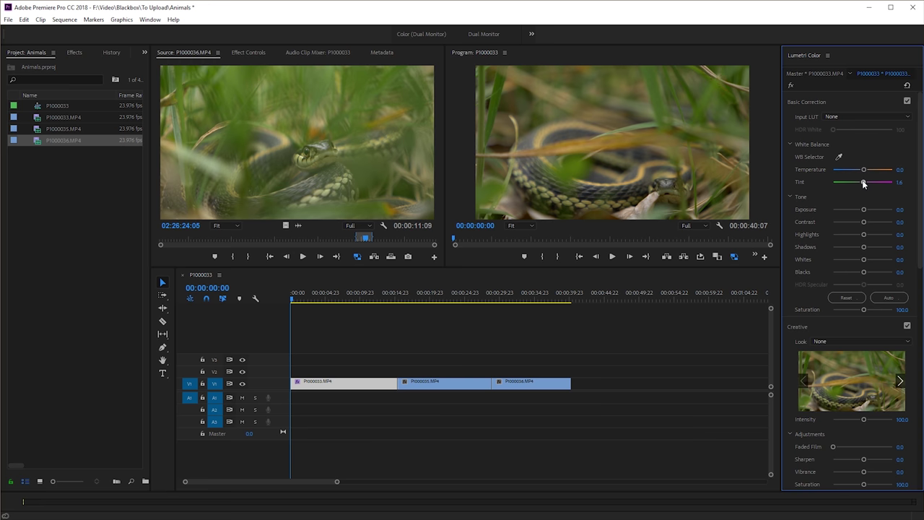
left_click_drag(865, 169, 860, 172)
left_click(150, 19)
left_click(205, 289)
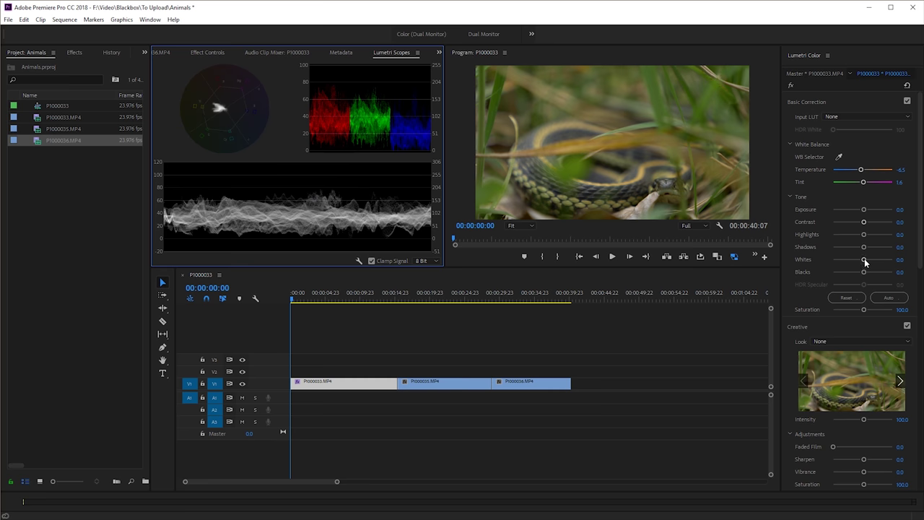
Step: Set P1000033's Highlights to 25.8, Whites to 54.8 and Blacks to 0, comparing before and after
left_click_drag(865, 260, 884, 262)
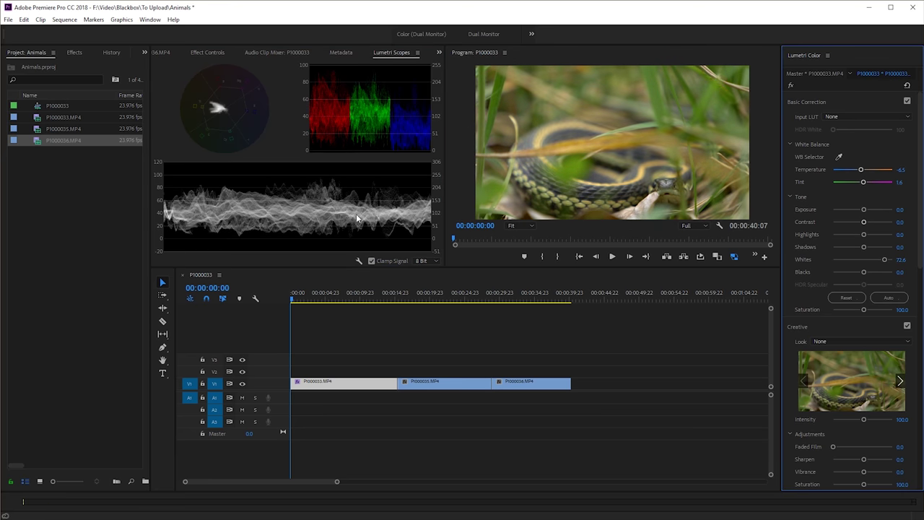
double_click(862, 272)
left_click_drag(863, 234, 869, 234)
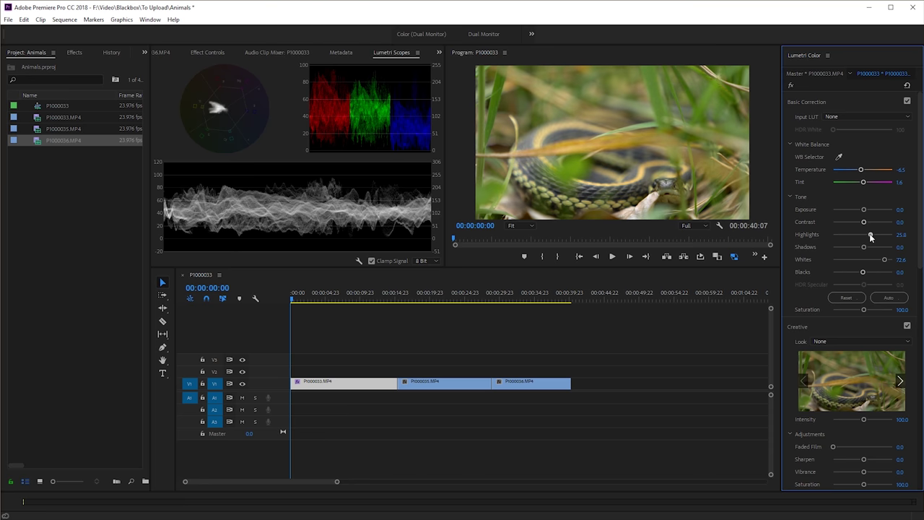
left_click(907, 102)
left_click(908, 103)
left_click(907, 102)
left_click(907, 103)
left_click_drag(883, 259, 878, 259)
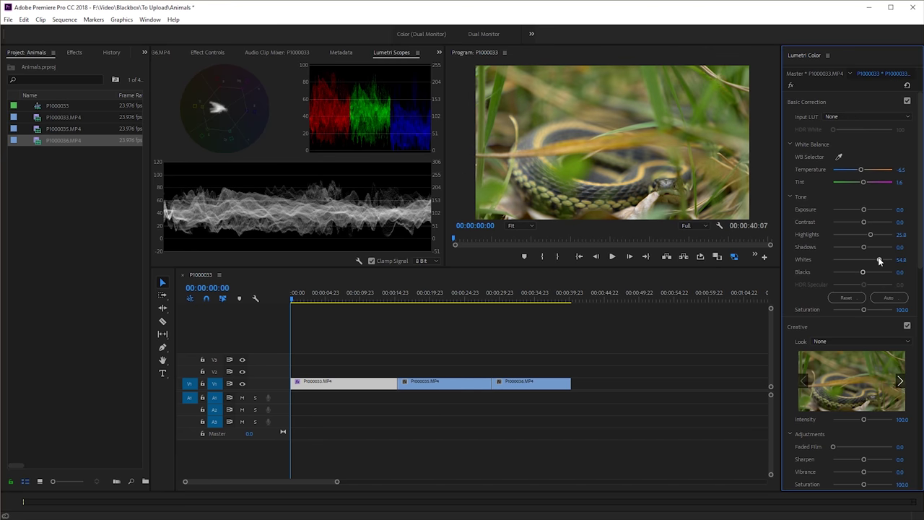
left_click_drag(383, 300, 419, 300)
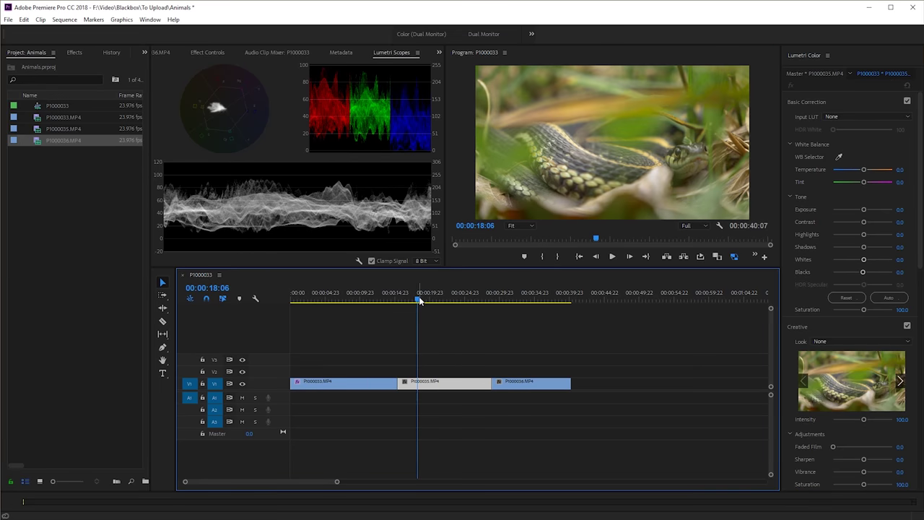
Step: Select the first clip's Lumetri Color effect in Effect Controls
left_click(374, 300)
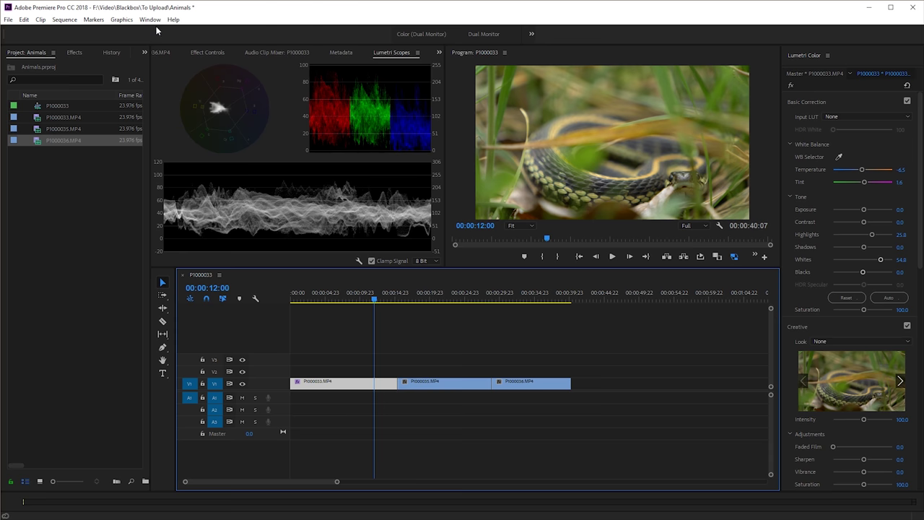
left_click(204, 53)
scroll(212, 224, "down", 3)
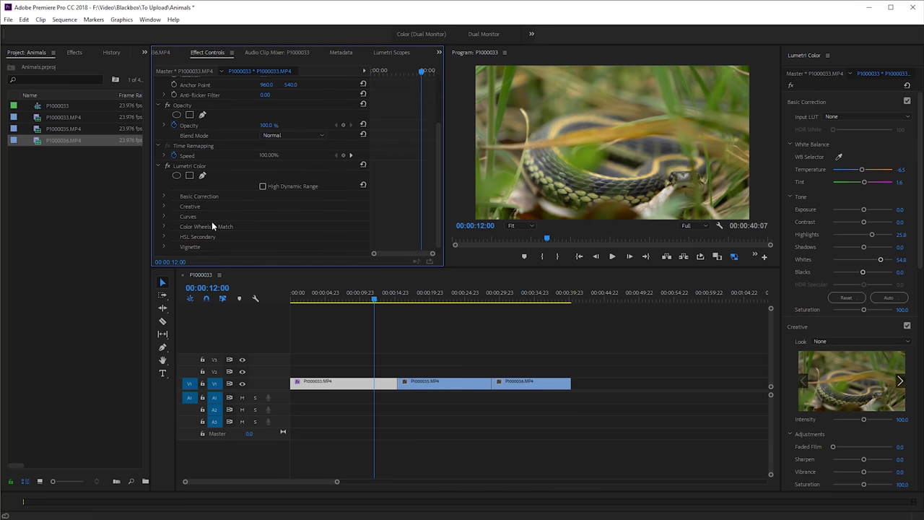
left_click(189, 163)
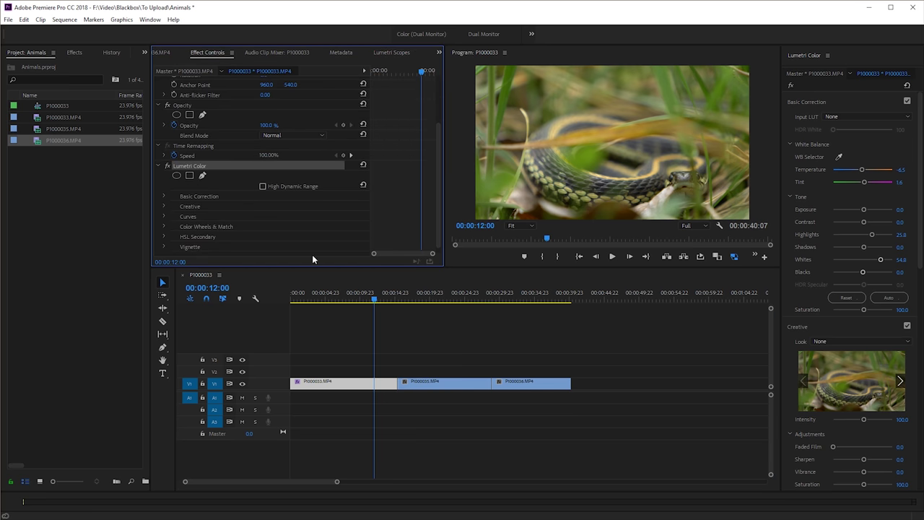
Step: Grade P1000035 with Whites 24.2, Blacks -19.4 and Highlights -6.5
left_click(432, 302)
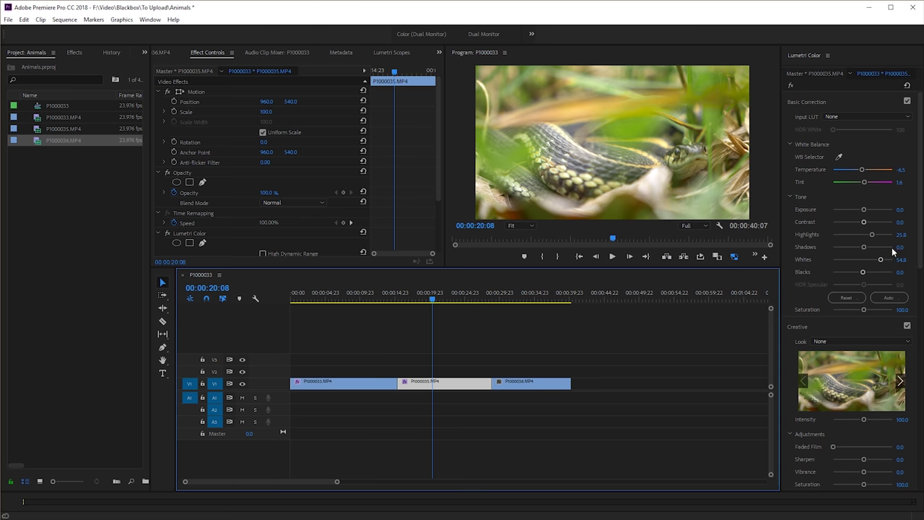
left_click(398, 53)
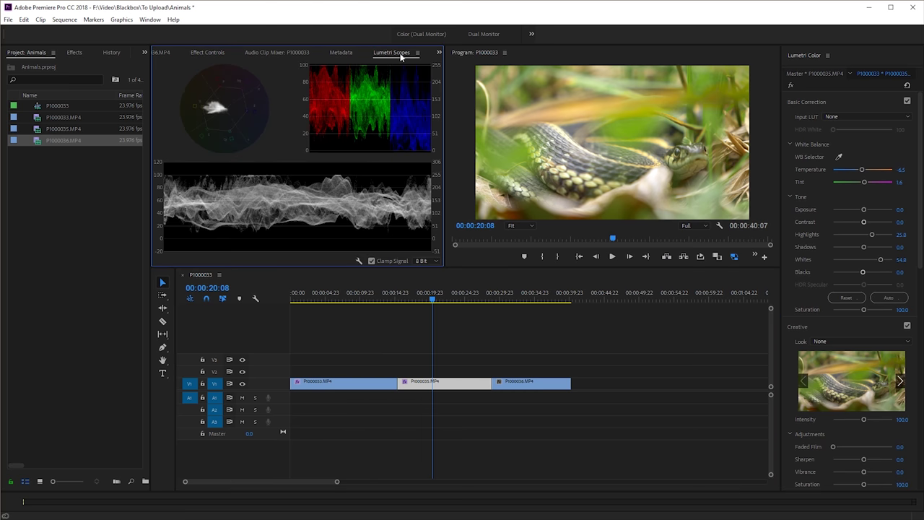
left_click_drag(882, 263, 871, 263)
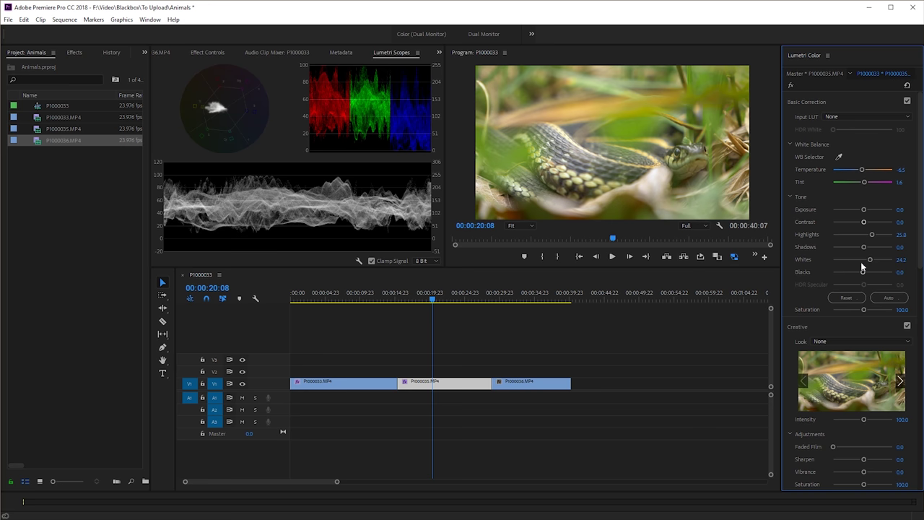
left_click_drag(861, 271, 857, 275)
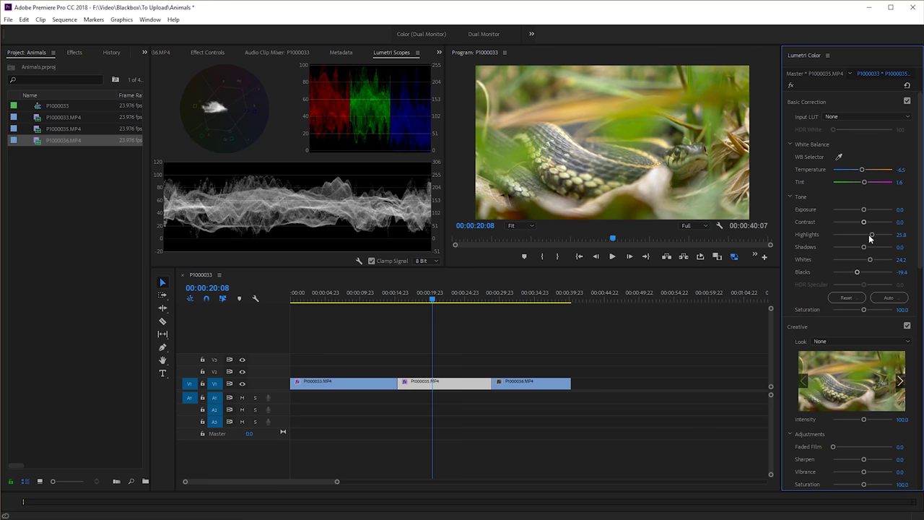
left_click_drag(869, 235, 860, 233)
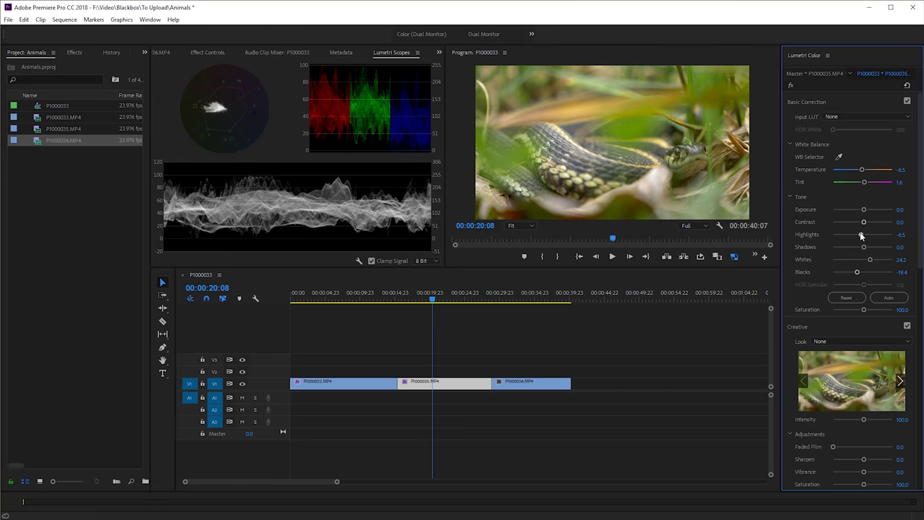
left_click(505, 296)
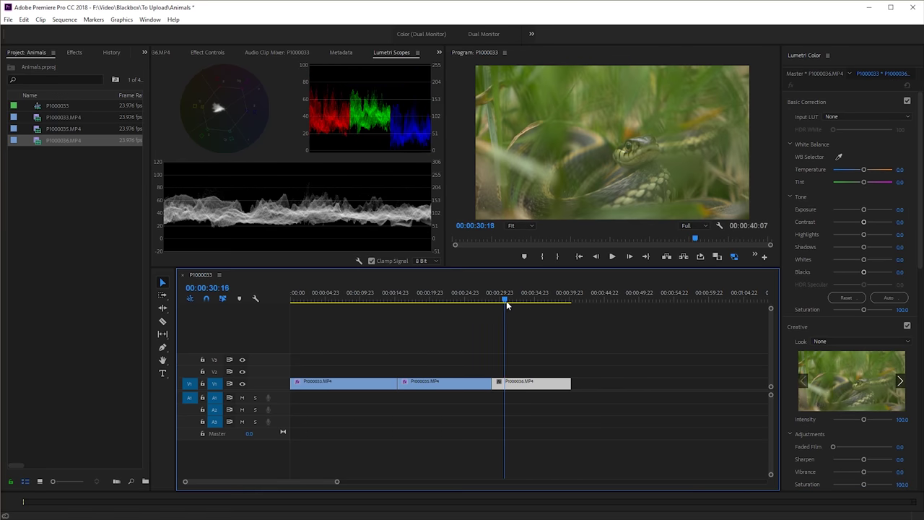
Step: Give P1000036 Temperature -6.5, Tint 6.5, Highlights 25.8, Whites 54.0 and Blacks -80.6
left_click(212, 52)
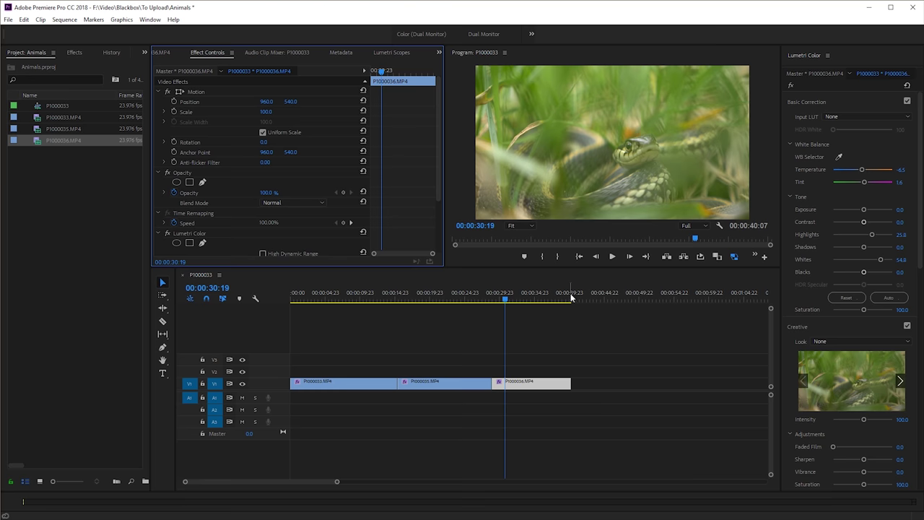
left_click(514, 300)
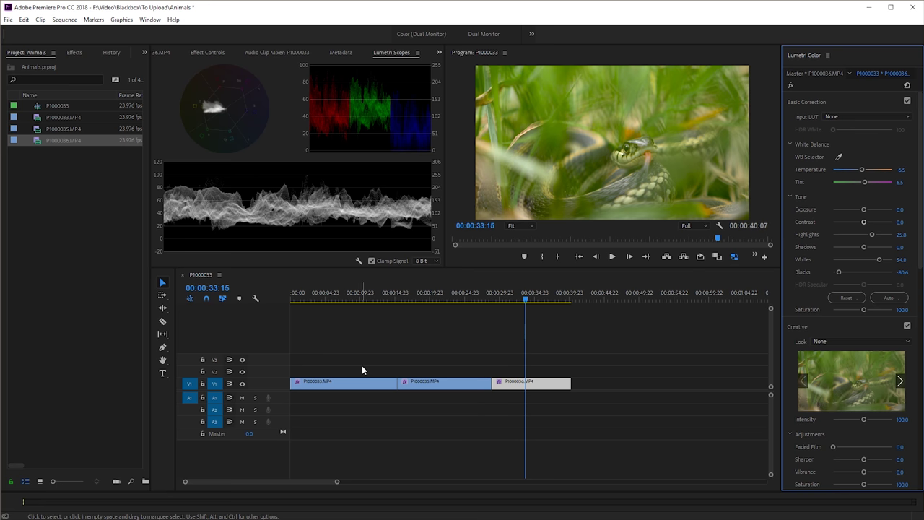
left_click(355, 384)
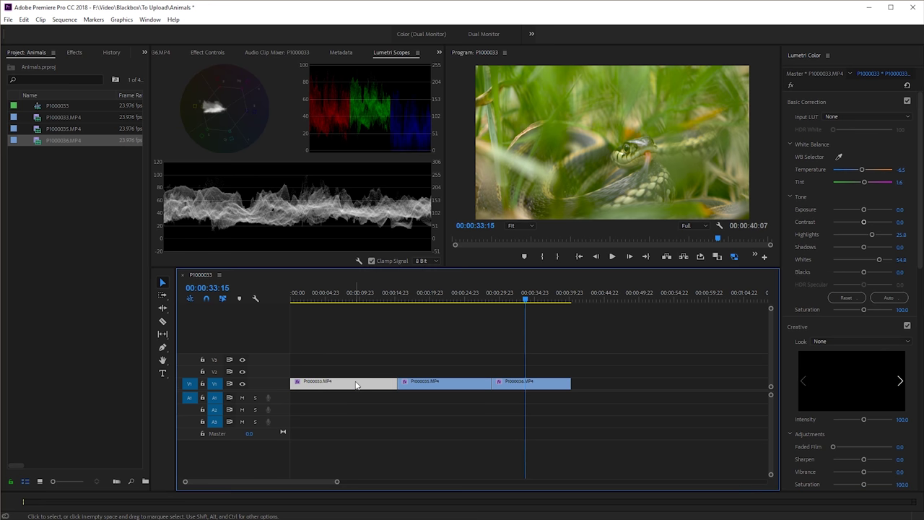
Step: Nest the first clip as the sequence GarterSnake1-1080-23.976
key("alt+n")
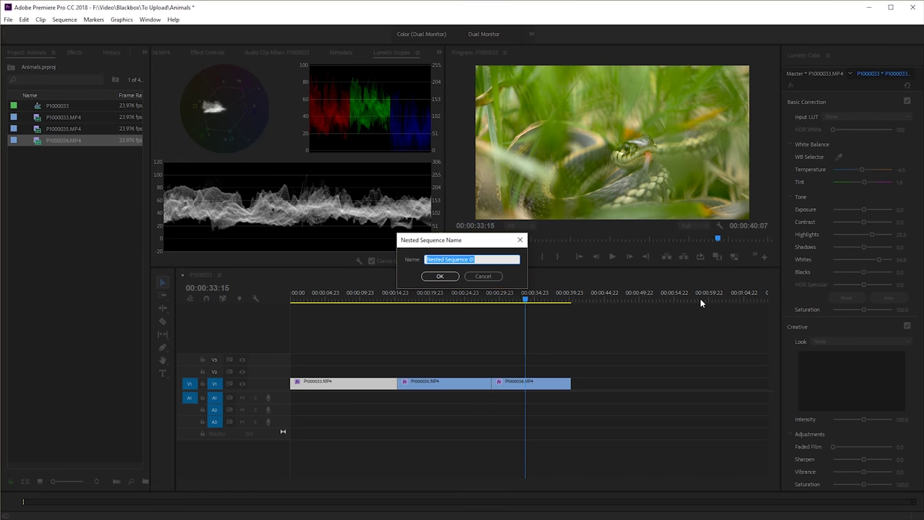
type("GarterSnake")
type("I")
type("-1080")
type("-23")
type(".9")
type("76")
key("ctrl+a")
key("ctrl+c")
left_click(437, 274)
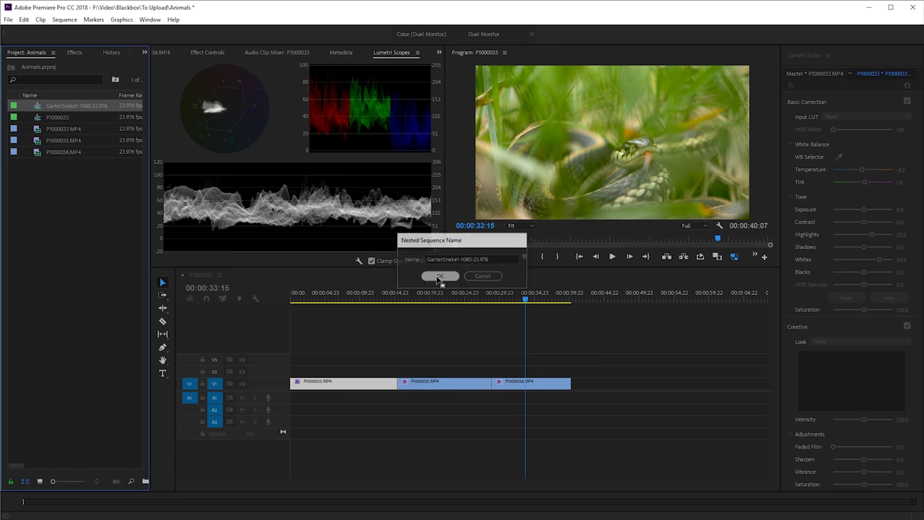
Step: Nest the second clip P1000035 as GarterSnake2-1080-23.976
left_click(444, 384)
key("alt+c")
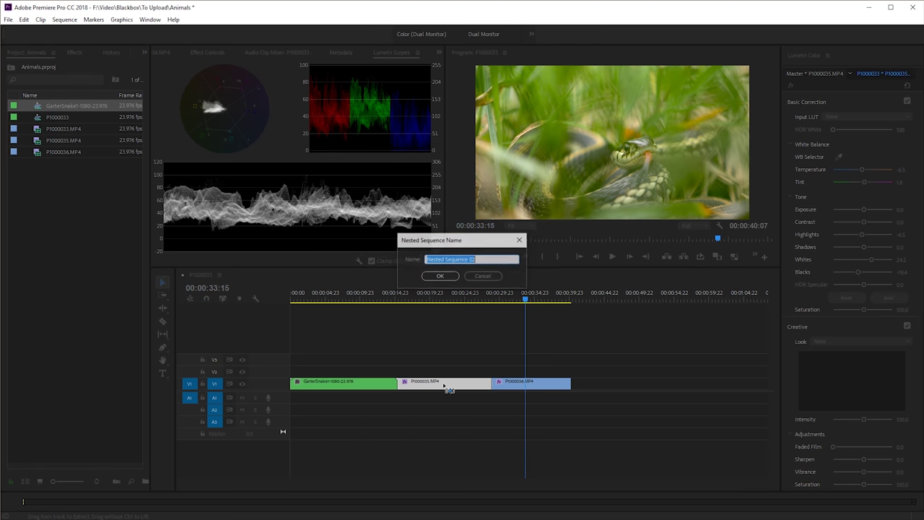
key("ctrl+v")
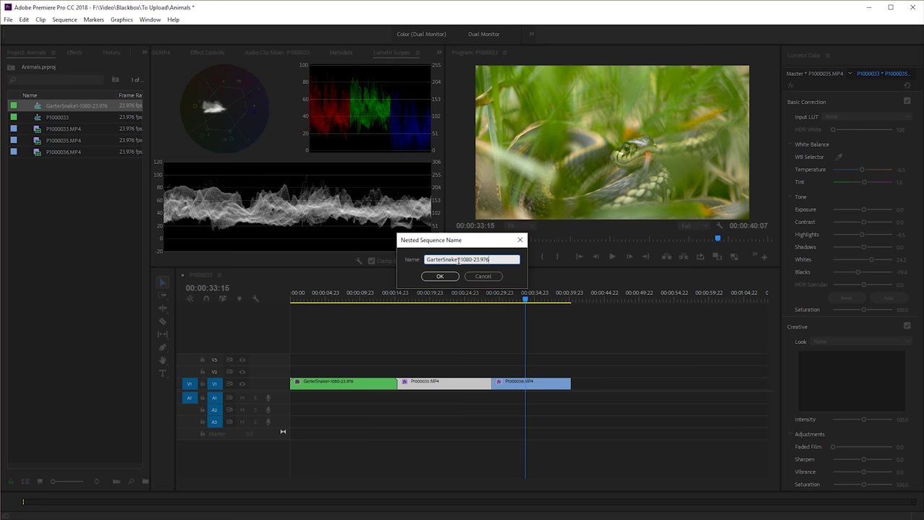
left_click(459, 259)
key("BackSpace")
type("2")
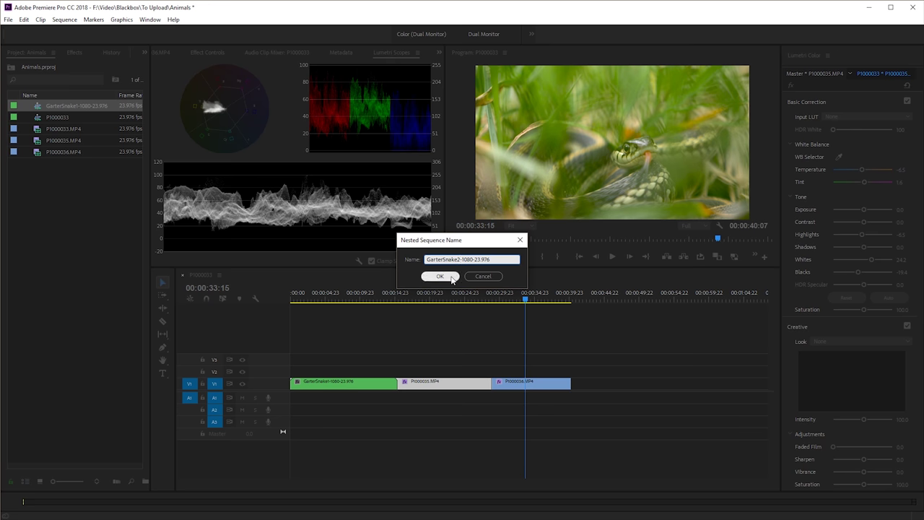
left_click(439, 276)
Step: Nest the third clip P1000036 as GarterSnake3-1080-23.976
left_click(525, 388)
key("alt+c")
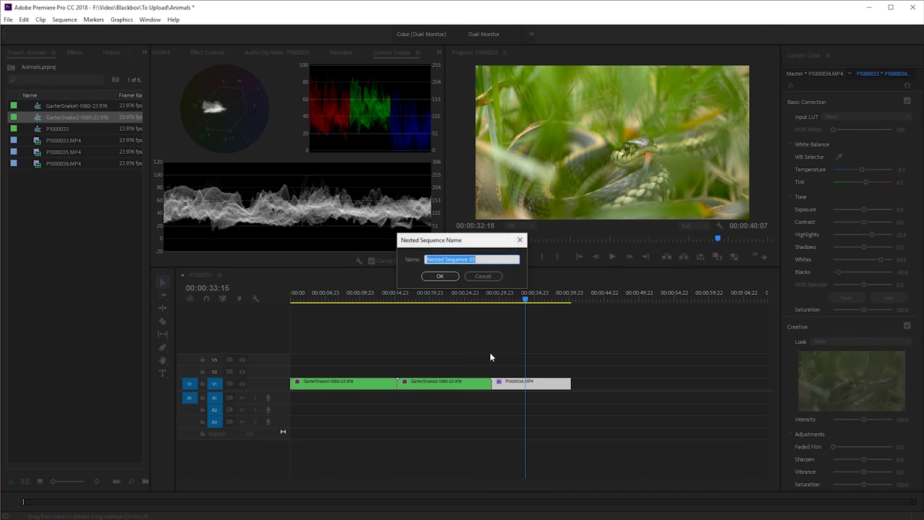
key("ctrl+v")
left_click(459, 258)
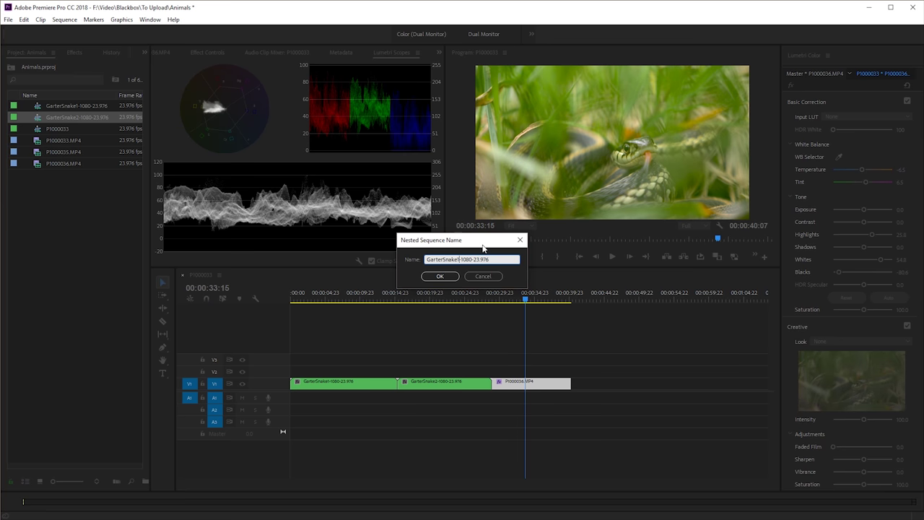
key("BackSpace")
type("3")
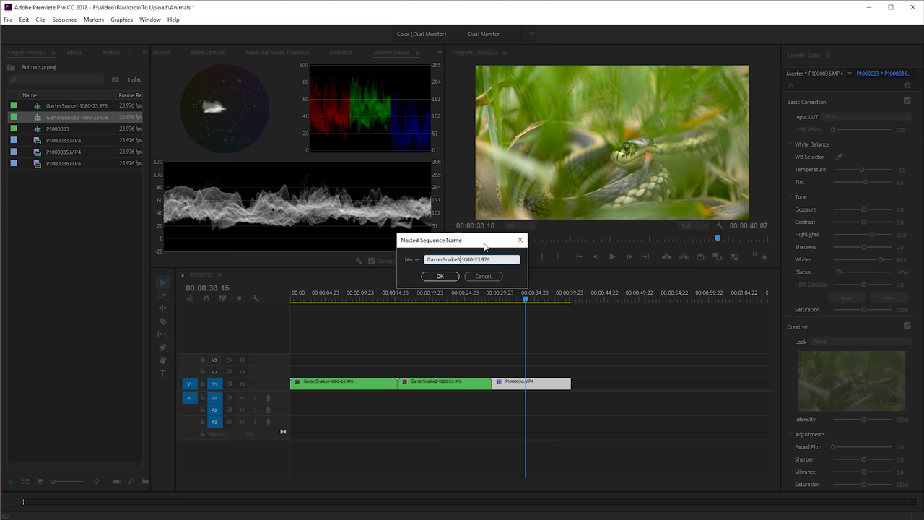
left_click(450, 278)
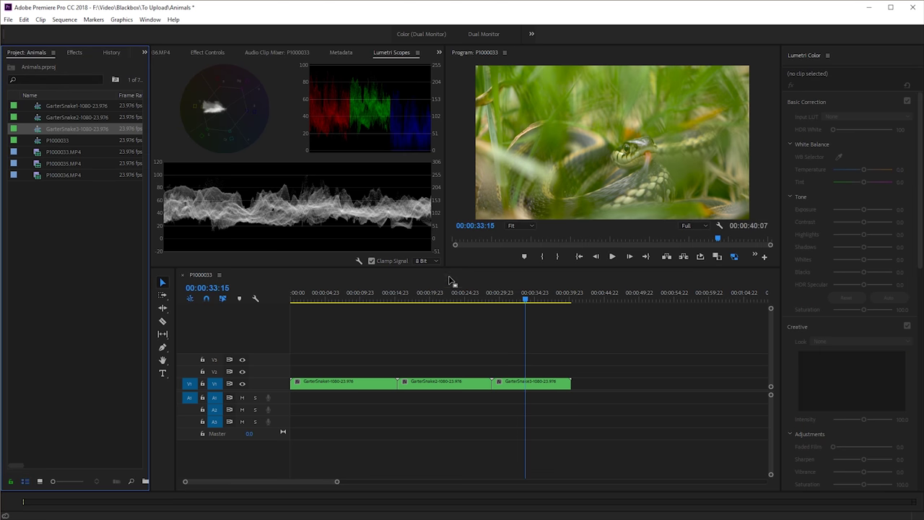
Step: Select the GarterSnake1 to GarterSnake3 sequences in the Project panel and open Export Media settings
left_click(67, 105)
left_click(67, 128, "shift")
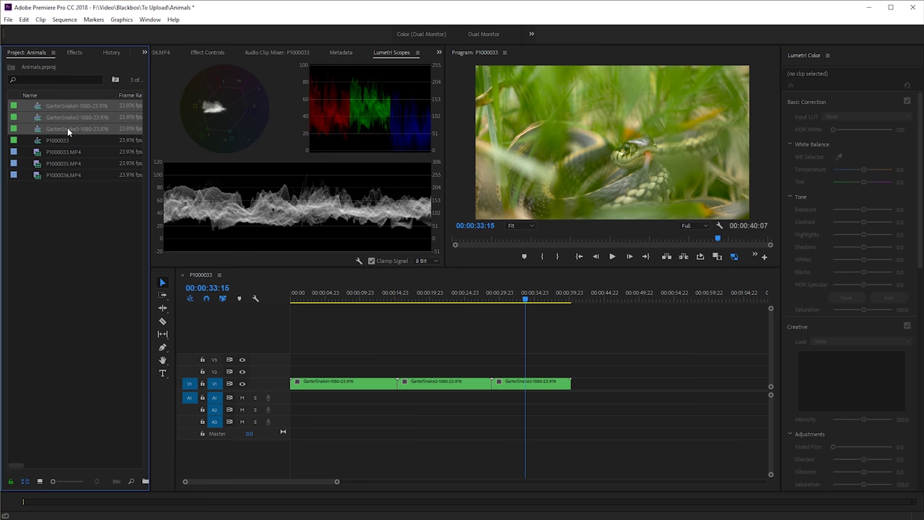
left_click(9, 19)
mouse_move(36, 308)
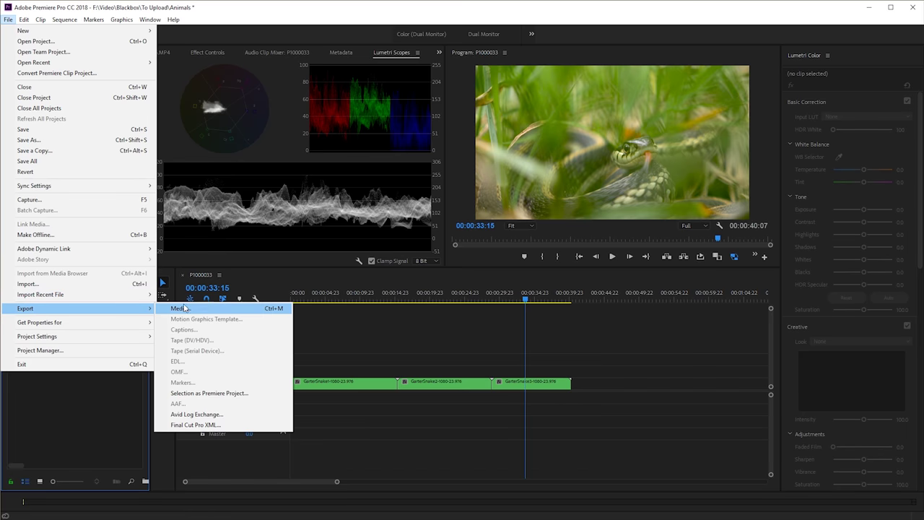
left_click(210, 309)
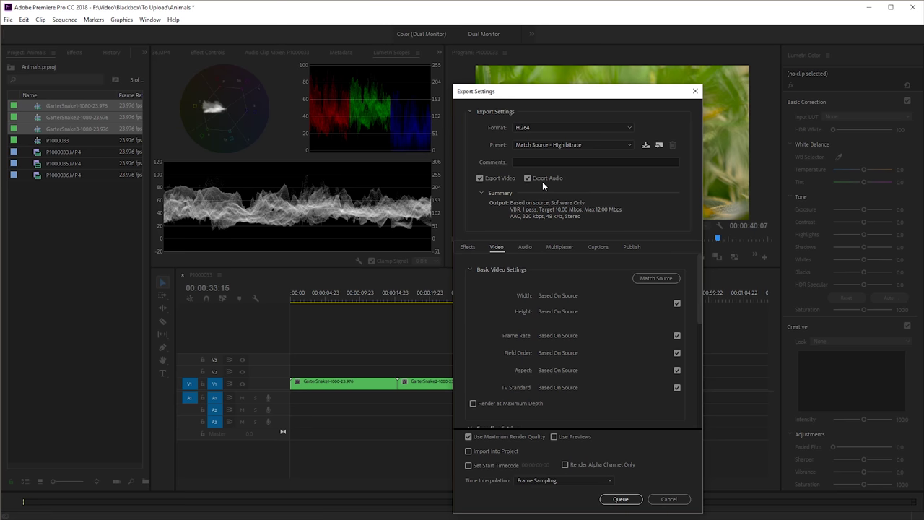
Step: Apply the saved 1080p YouTube preset and exclude audio from the export
left_click(577, 145)
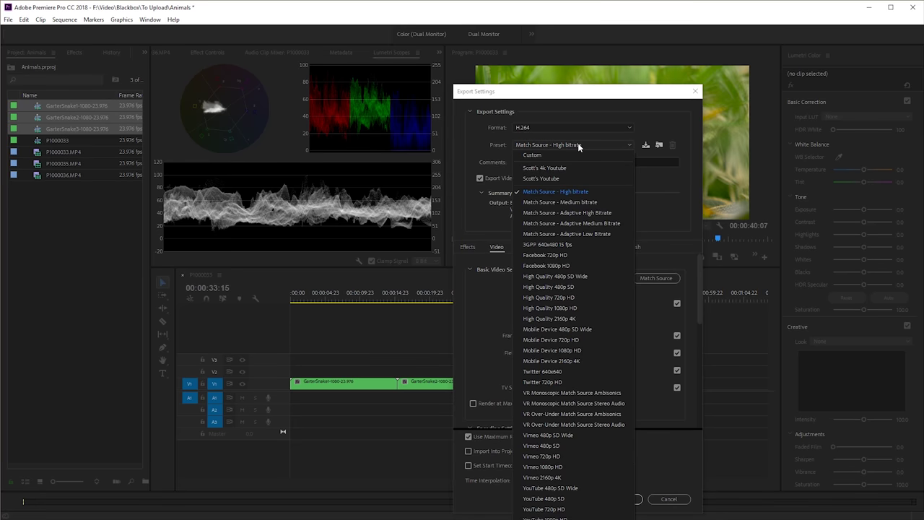
left_click(563, 178)
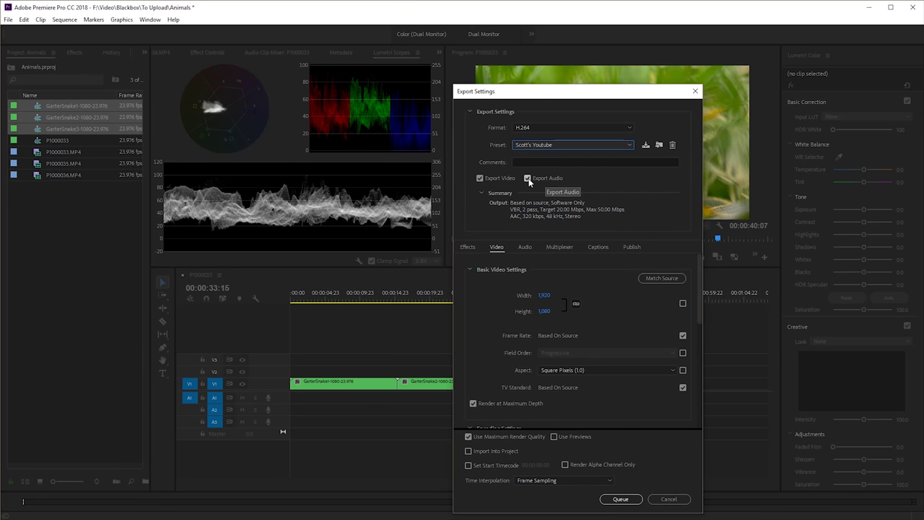
left_click(527, 178)
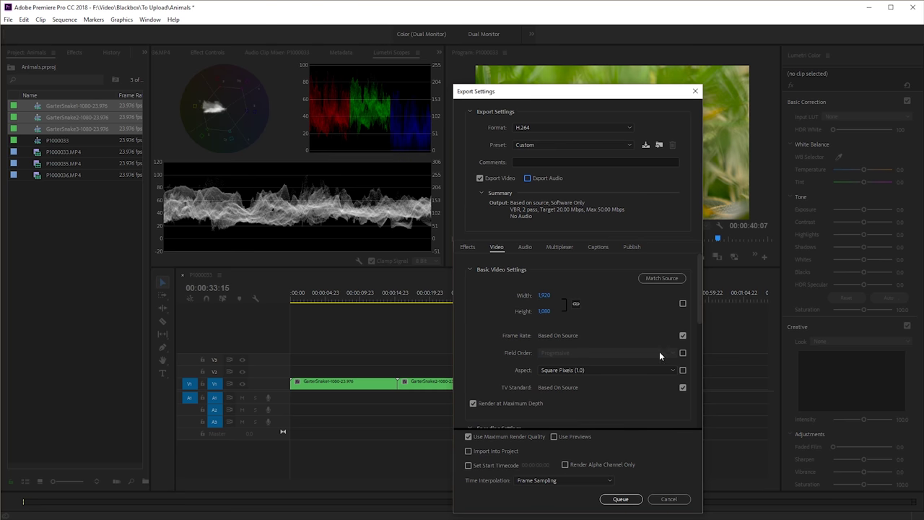
Step: Set the bitrate to 40 Mbps target and 62.5 Mbps maximum
left_click_drag(698, 303, 697, 402)
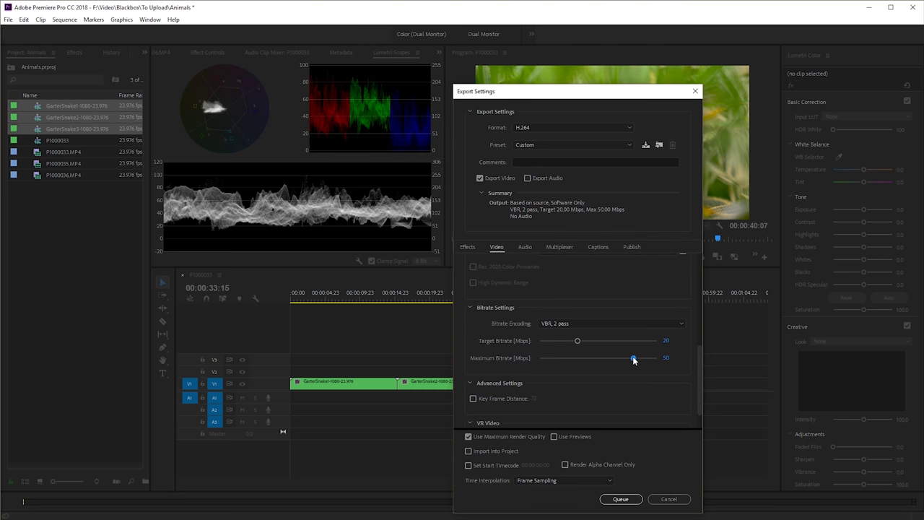
left_click_drag(632, 358, 666, 358)
left_click_drag(575, 341, 610, 341)
left_click_drag(700, 370, 700, 278)
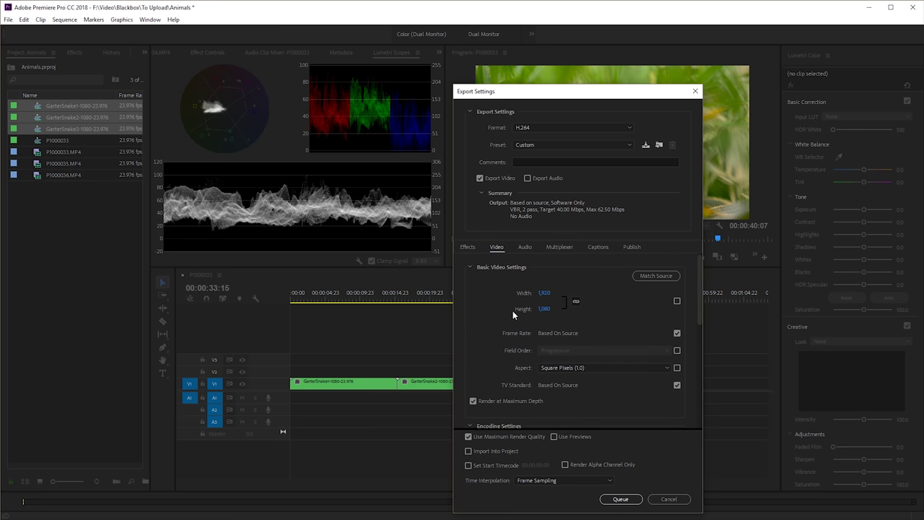
scroll(699, 329, "down", 3)
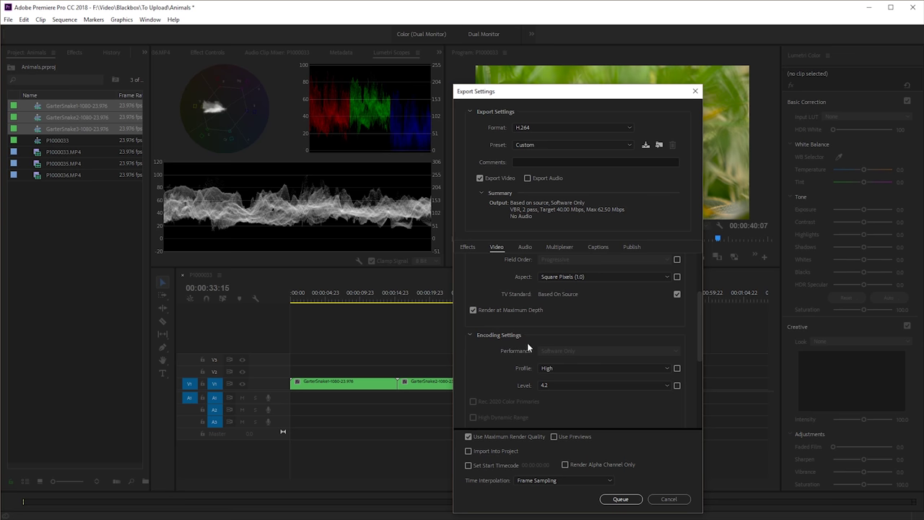
left_click_drag(699, 350, 701, 404)
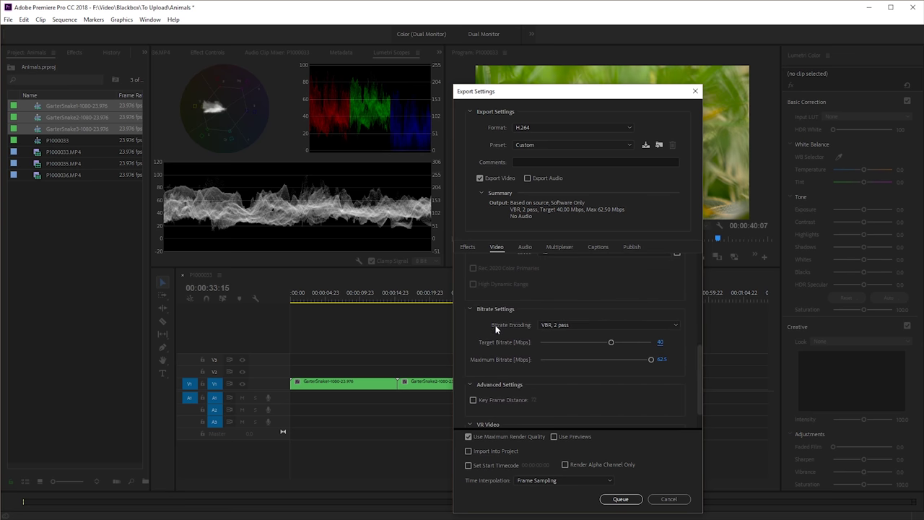
Step: Queue the three GarterSnake sequences in Media Encoder and start the queue
left_click(619, 498)
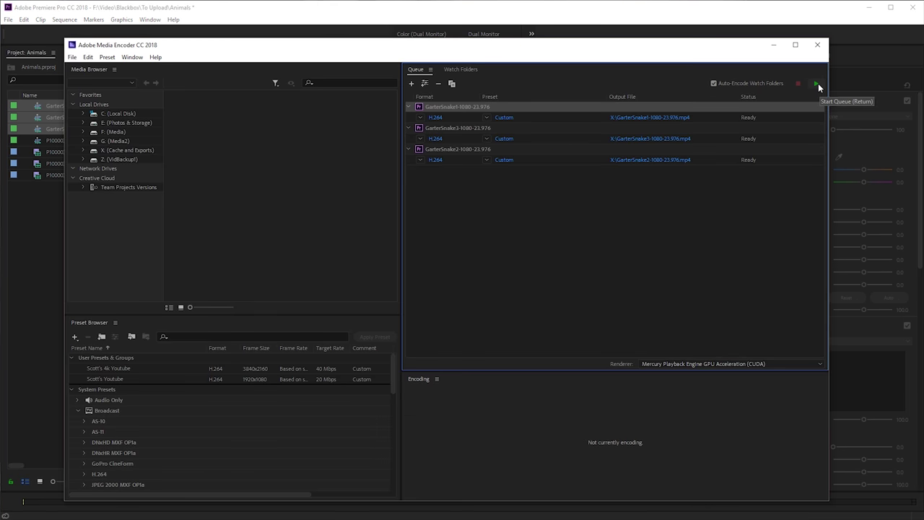
left_click(817, 83)
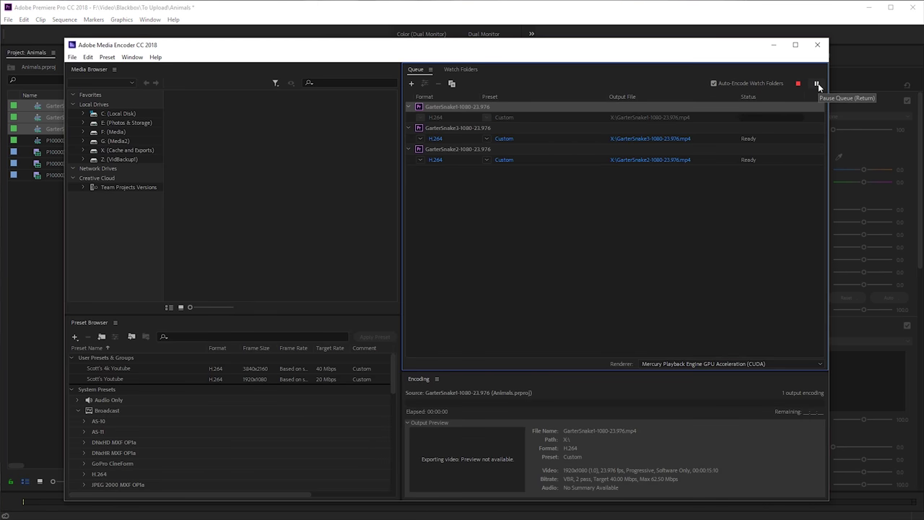